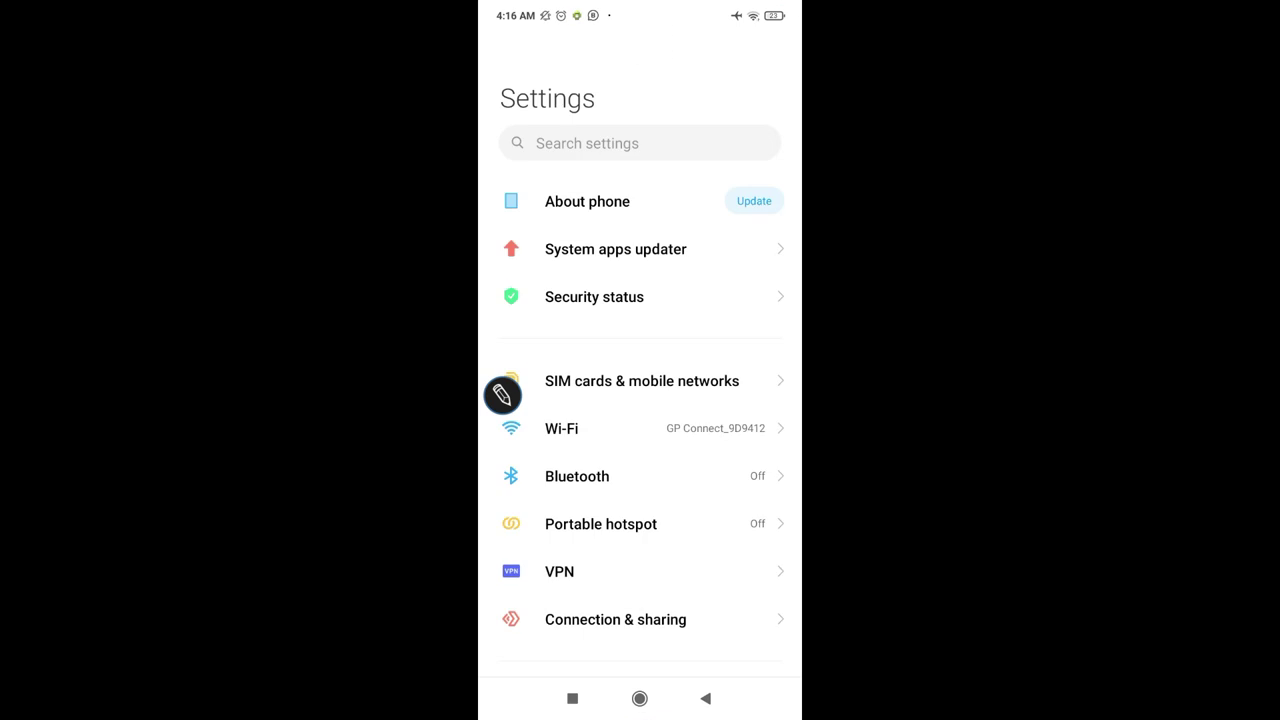
- Scroll down the main Settings list and open Additional settings, briefly using the drawing overlay
{"action": "scroll", "coordinate": [720, 277], "scroll_direction": "down", "scroll_amount": 10}
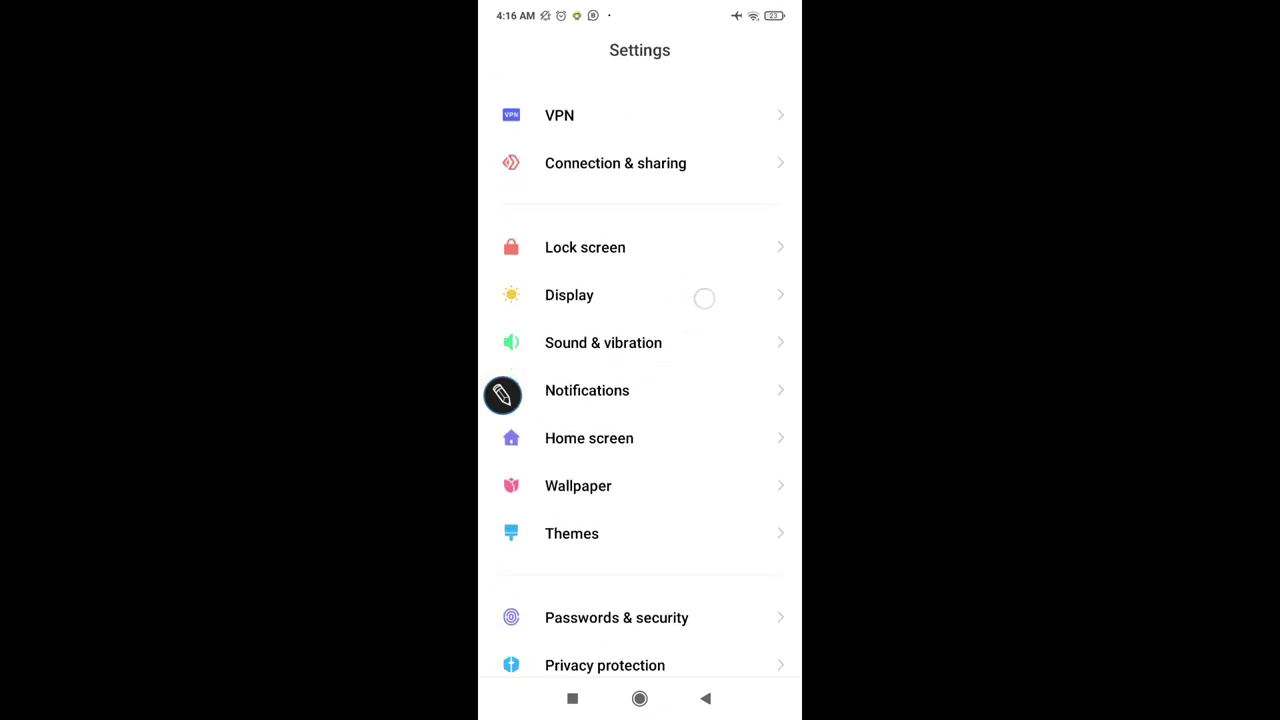
{"action": "scroll", "coordinate": [704, 298], "scroll_direction": "down", "scroll_amount": 4}
{"action": "scroll", "coordinate": [719, 273], "scroll_direction": "down", "scroll_amount": 4}
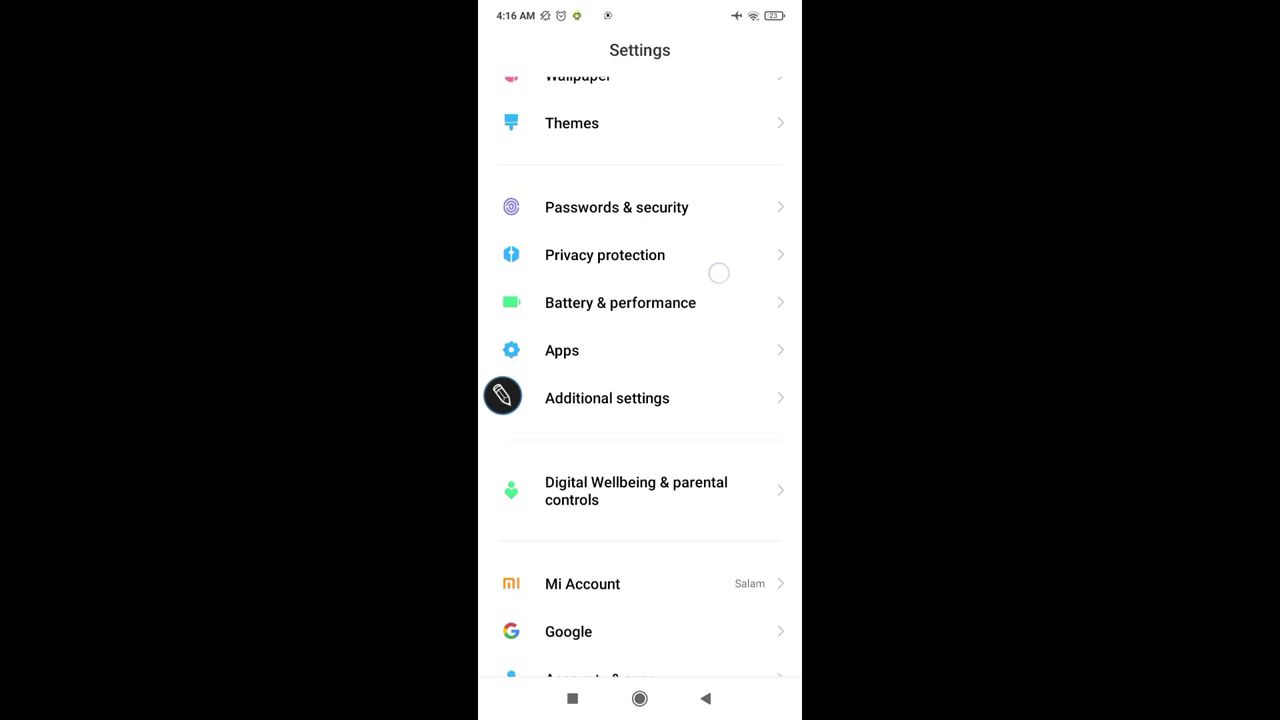
{"action": "scroll", "coordinate": [719, 272], "scroll_direction": "down", "scroll_amount": 1}
{"action": "scroll", "coordinate": [748, 266], "scroll_direction": "down", "scroll_amount": 2}
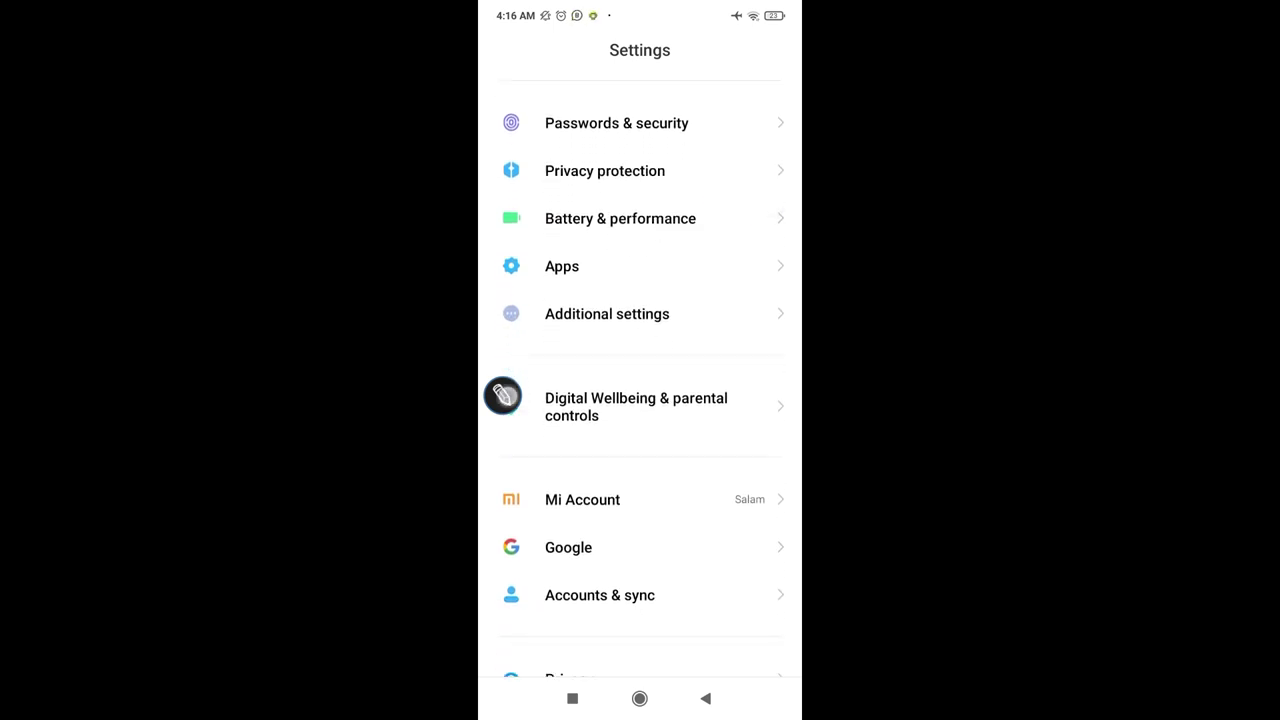
{"action": "left_click", "coordinate": [503, 395]}
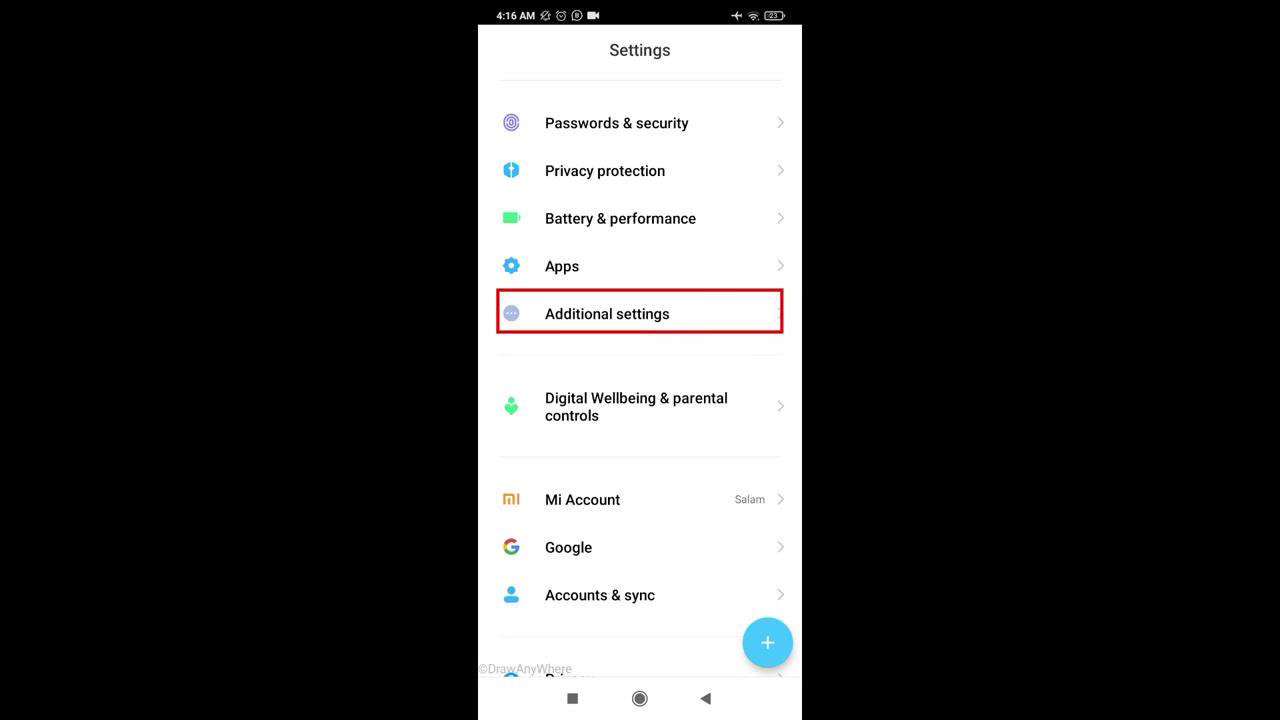
{"action": "left_click", "coordinate": [705, 698]}
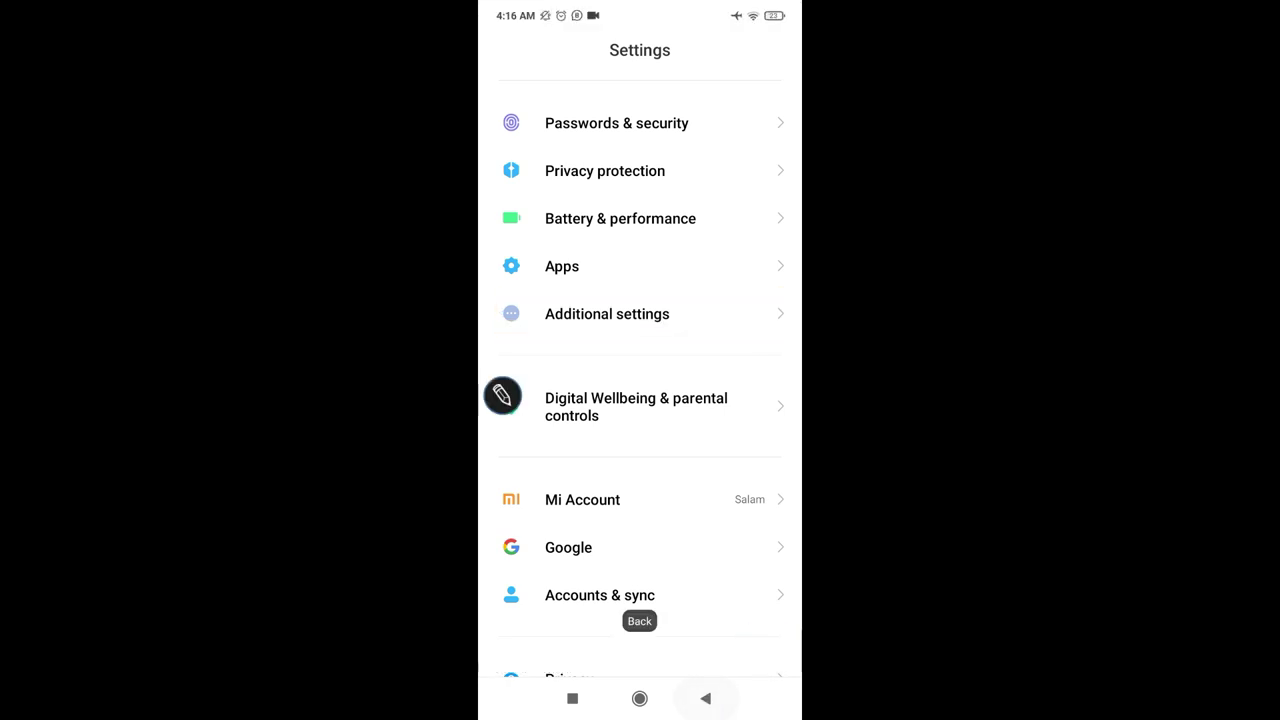
{"action": "left_click", "coordinate": [607, 313]}
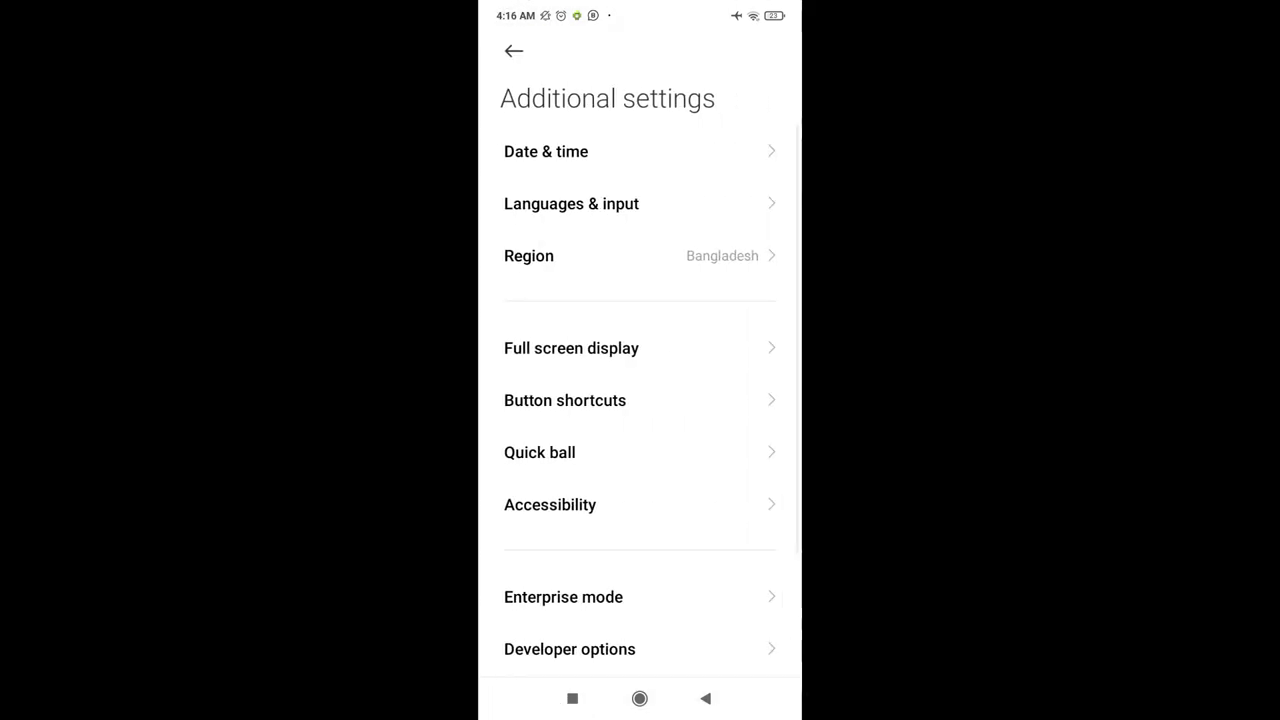
- Open Developer options from the Additional settings list
{"action": "scroll", "coordinate": [684, 260], "scroll_direction": "down", "scroll_amount": 3}
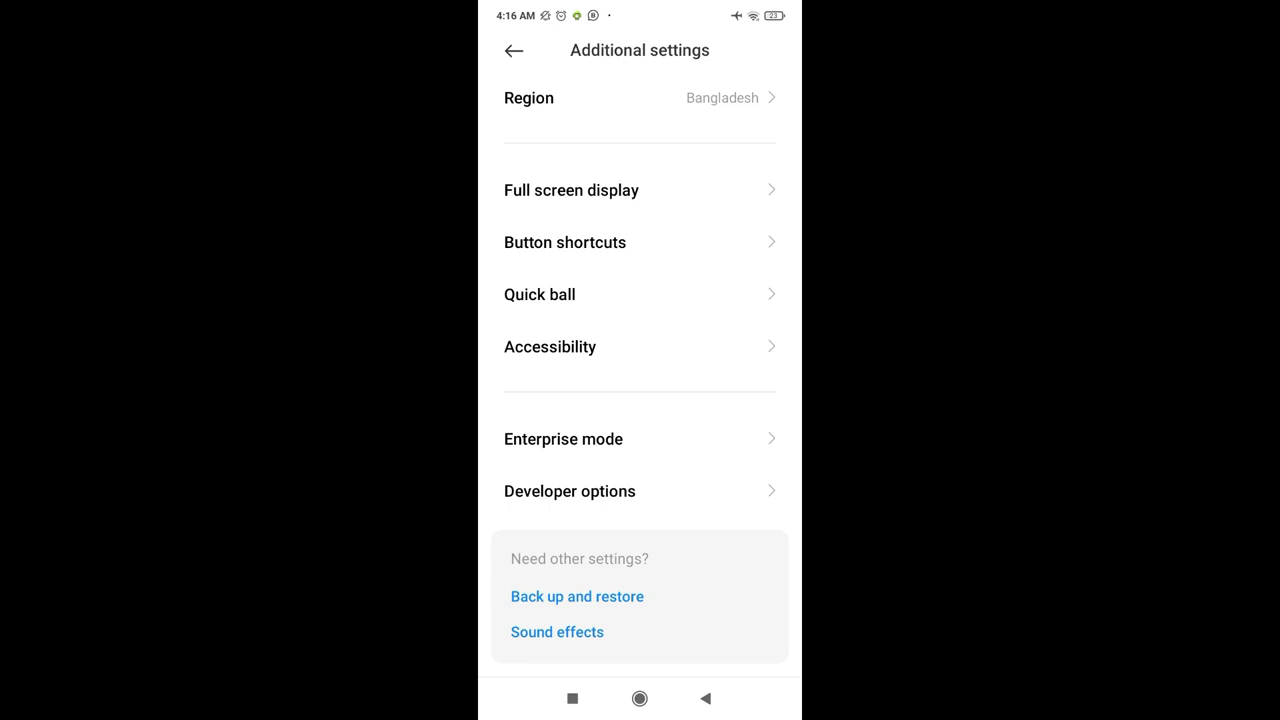
{"action": "left_click", "coordinate": [569, 491]}
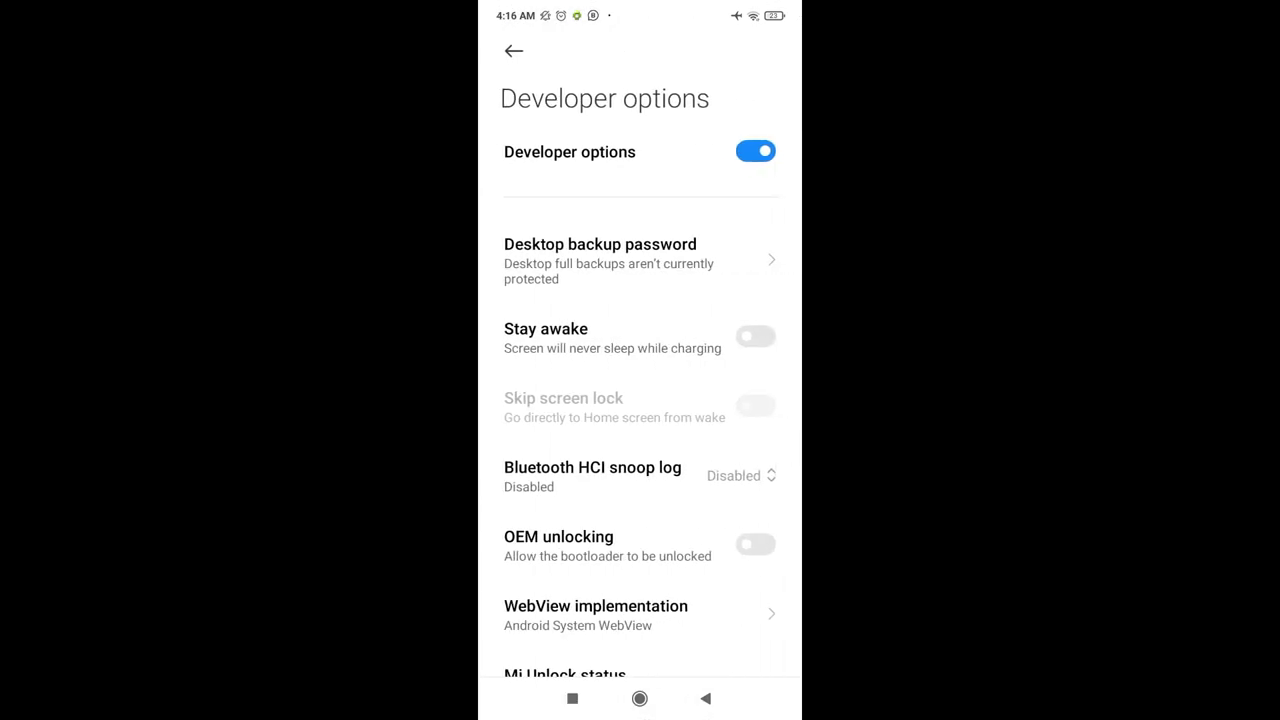
- Scroll far down Developer options and switch the Enable GPU debug layers toggle on
{"action": "scroll", "coordinate": [700, 463], "scroll_direction": "down", "scroll_amount": 5}
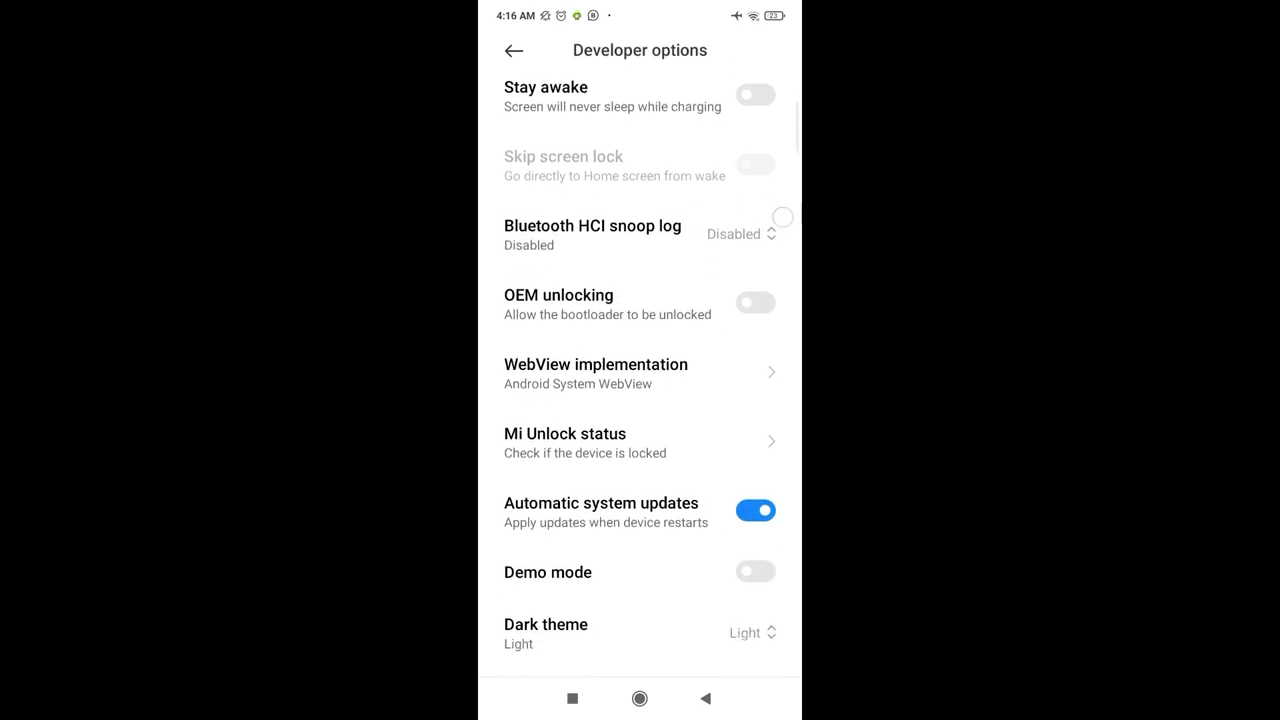
{"action": "scroll", "coordinate": [782, 217], "scroll_direction": "down", "scroll_amount": 5}
{"action": "scroll", "coordinate": [763, 269], "scroll_direction": "down", "scroll_amount": 3}
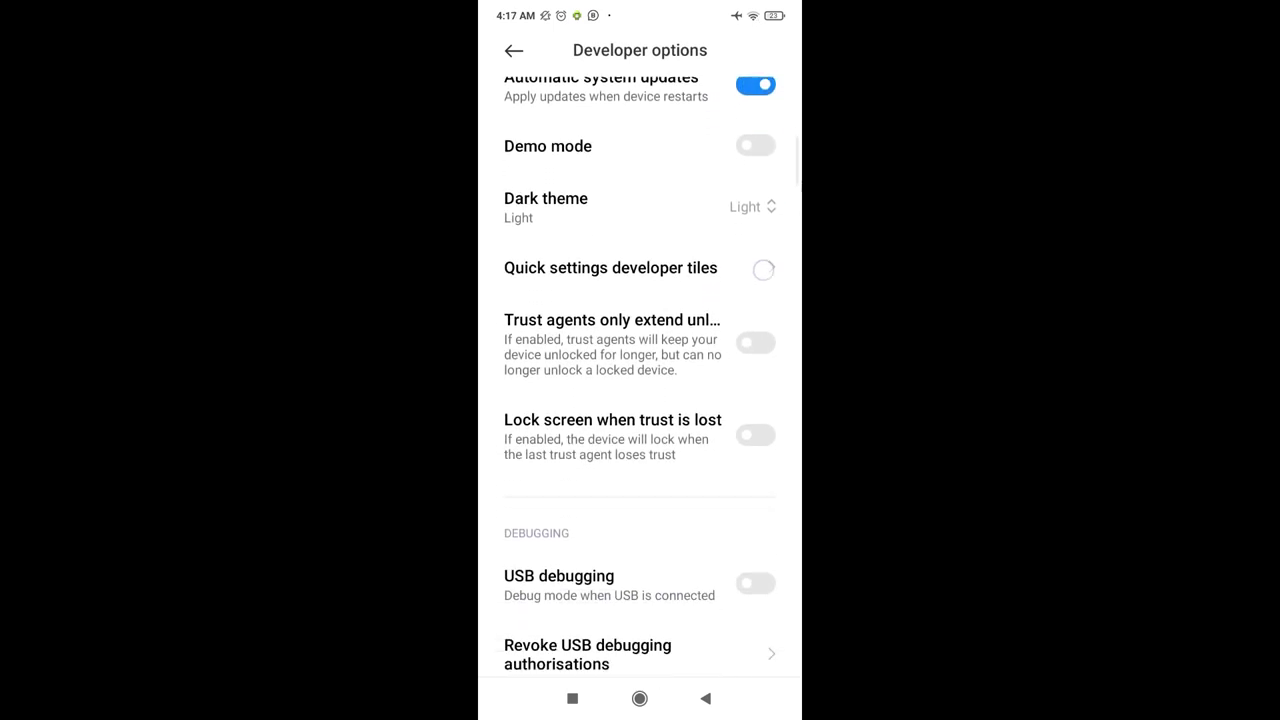
{"action": "scroll", "coordinate": [763, 269], "scroll_direction": "down", "scroll_amount": 5}
{"action": "scroll", "coordinate": [762, 272], "scroll_direction": "down", "scroll_amount": 2}
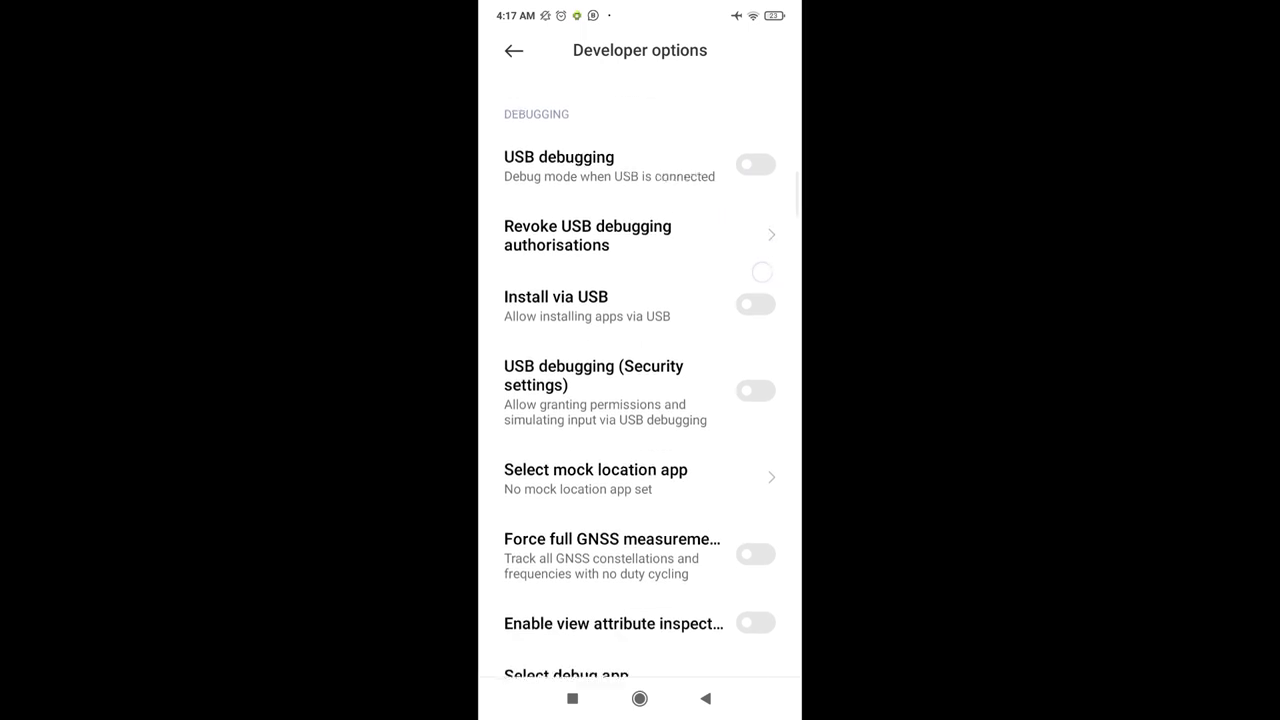
{"action": "scroll", "coordinate": [745, 300], "scroll_direction": "down", "scroll_amount": 3}
{"action": "scroll", "coordinate": [746, 297], "scroll_direction": "down", "scroll_amount": 2}
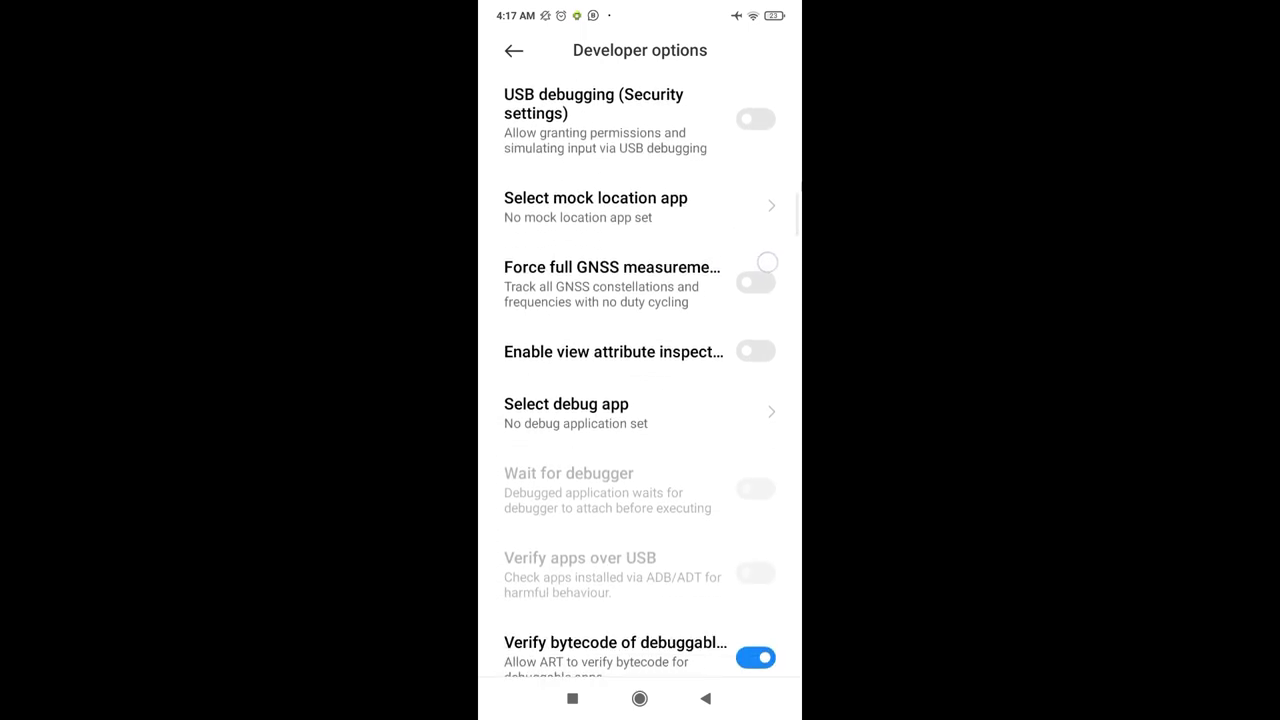
{"action": "scroll", "coordinate": [767, 263], "scroll_direction": "down", "scroll_amount": 2}
{"action": "scroll", "coordinate": [767, 264], "scroll_direction": "down", "scroll_amount": 3}
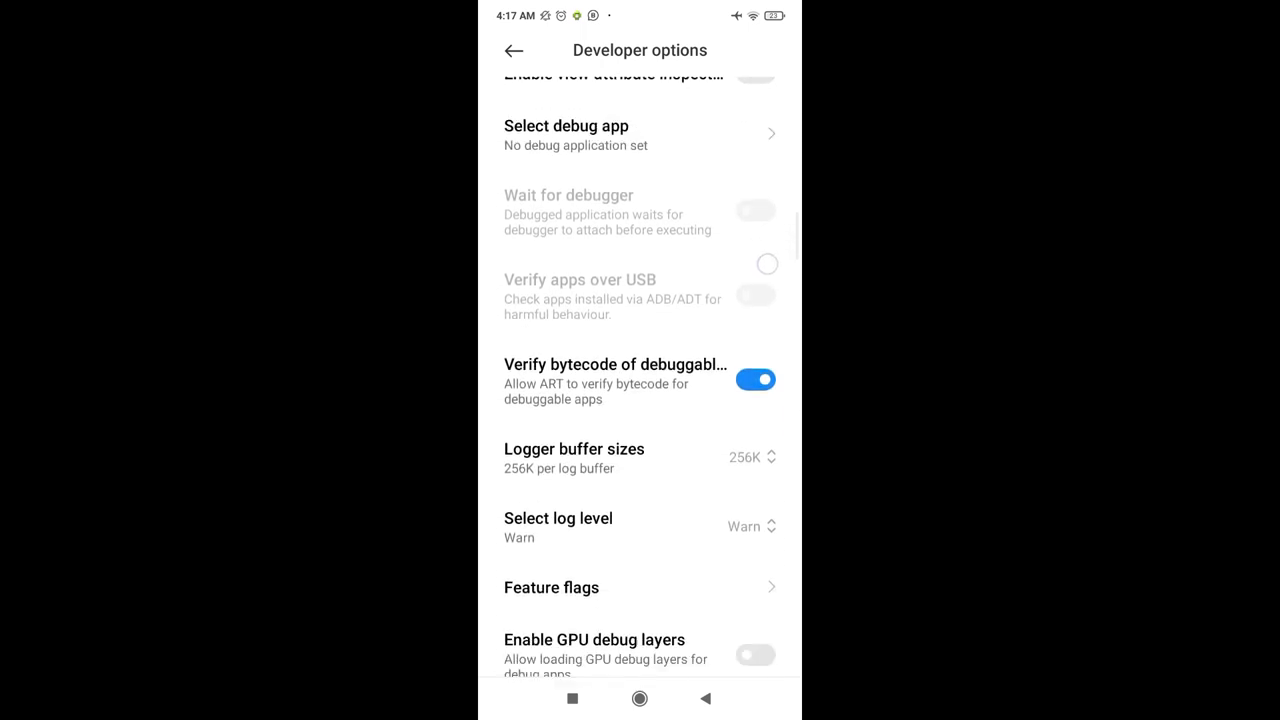
{"action": "scroll", "coordinate": [767, 264], "scroll_direction": "down", "scroll_amount": 1}
{"action": "scroll", "coordinate": [717, 343], "scroll_direction": "down", "scroll_amount": 3}
{"action": "scroll", "coordinate": [751, 289], "scroll_direction": "down", "scroll_amount": 2}
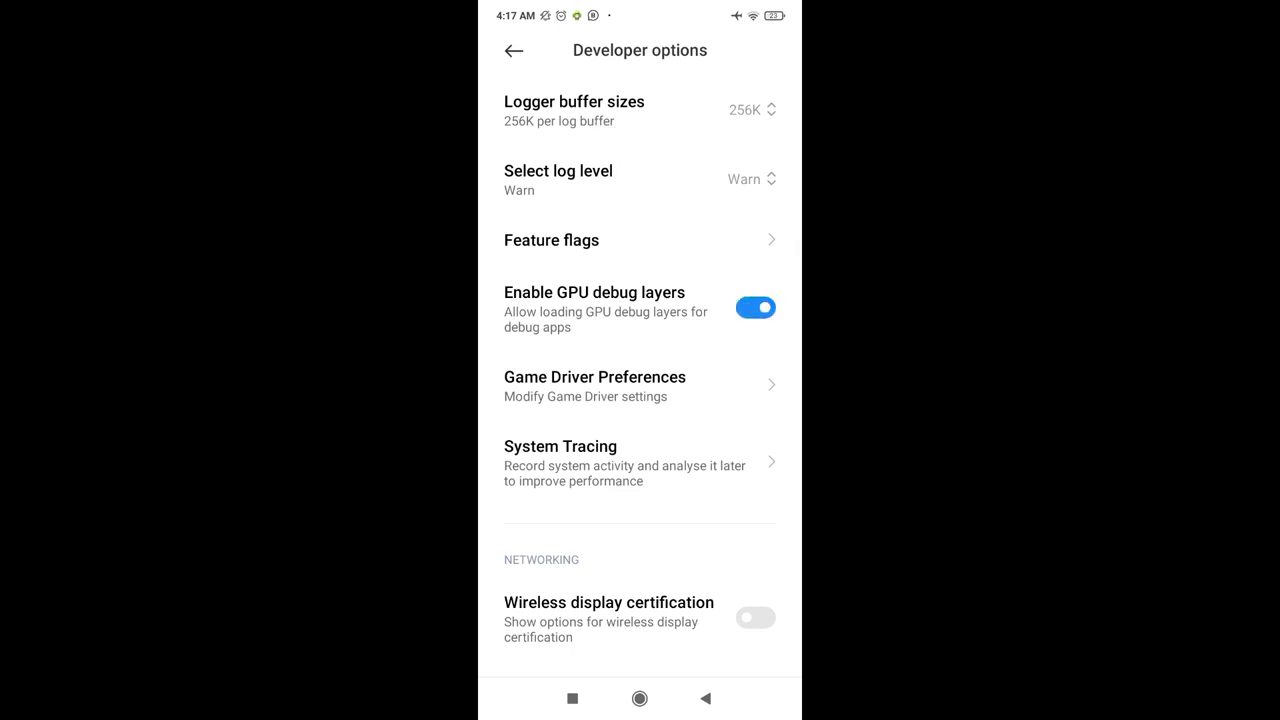
{"action": "left_click_drag", "start_coordinate": [715, 468], "coordinate": [744, 425]}
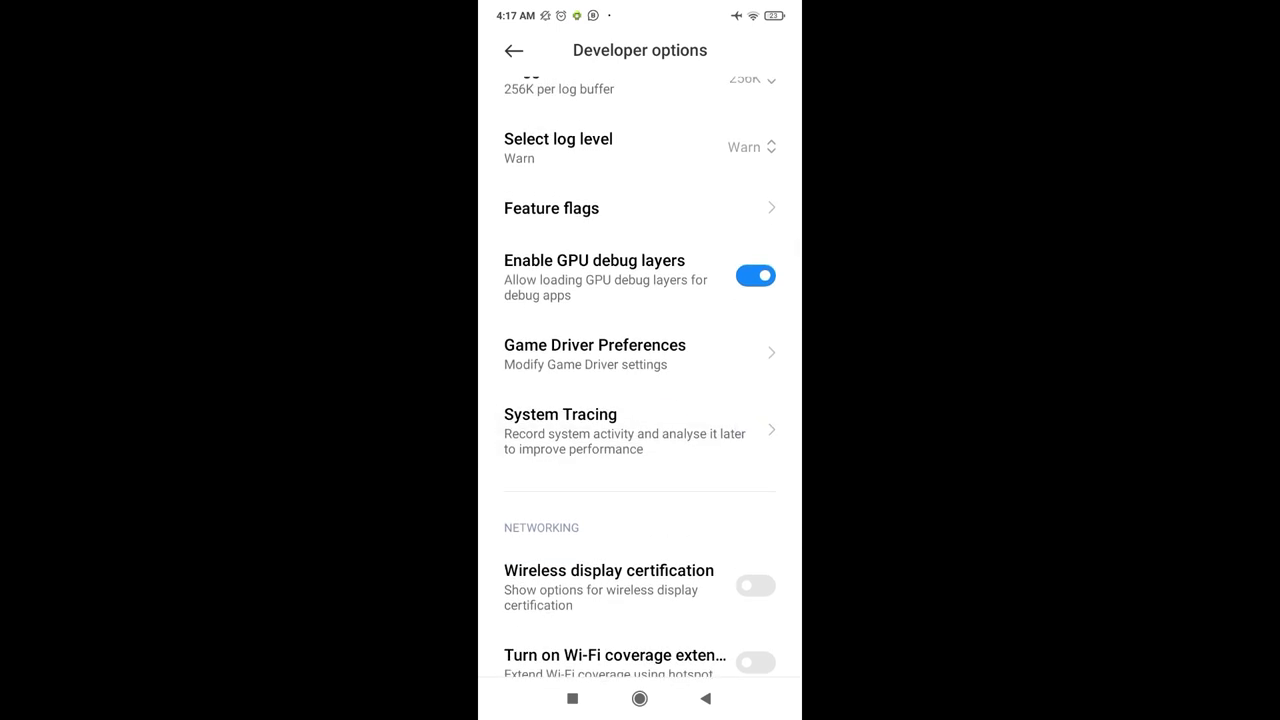
{"action": "scroll", "coordinate": [751, 277], "scroll_direction": "down", "scroll_amount": 5}
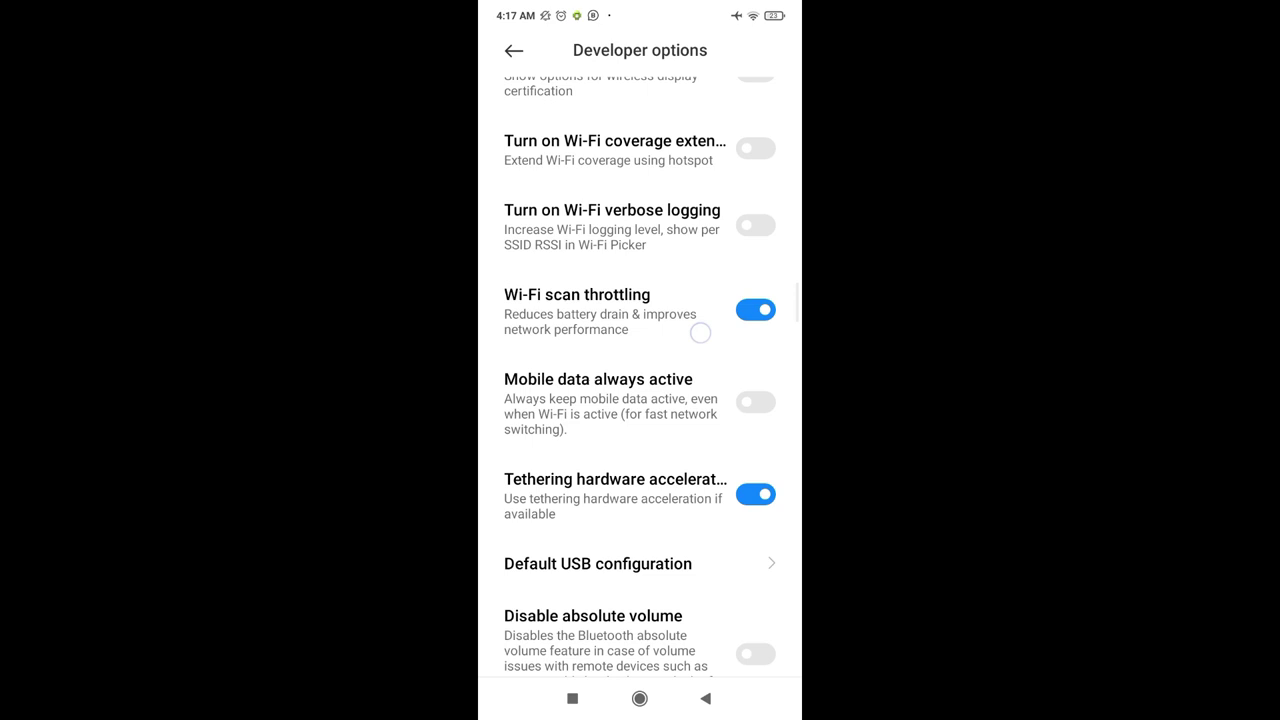
{"action": "scroll", "coordinate": [700, 333], "scroll_direction": "down", "scroll_amount": 5}
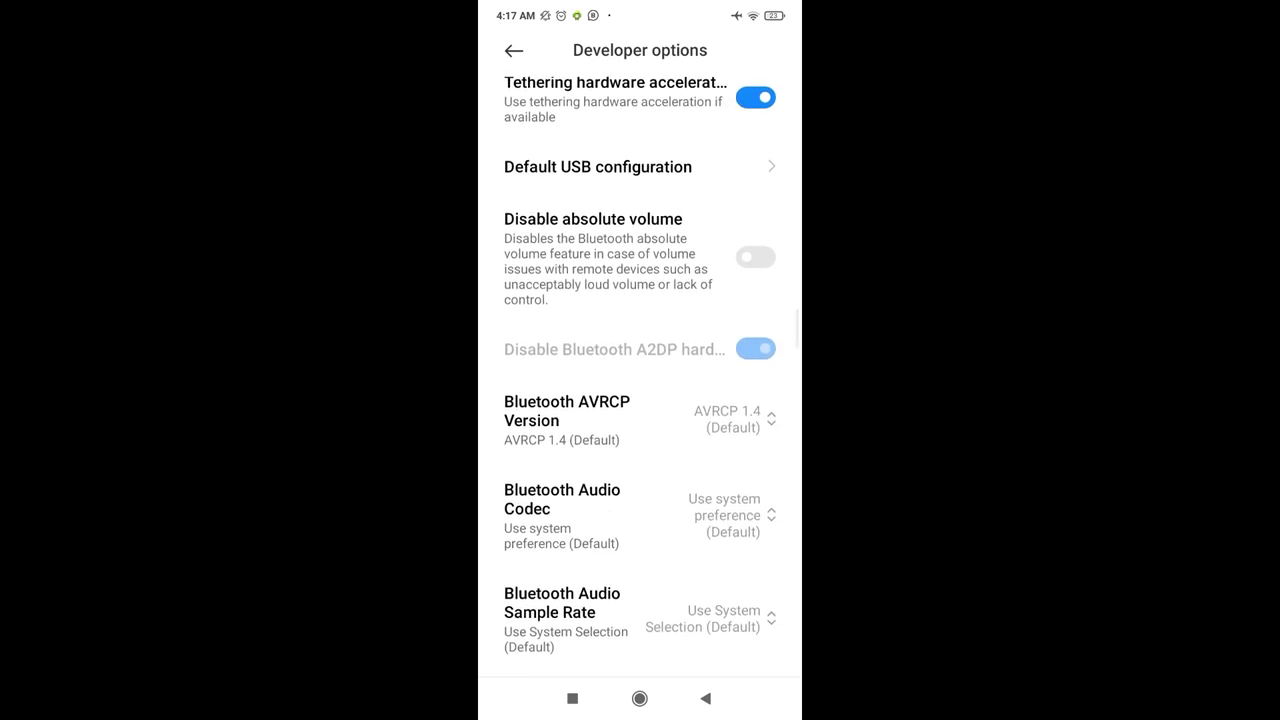
{"action": "scroll", "coordinate": [737, 229], "scroll_direction": "down", "scroll_amount": 5}
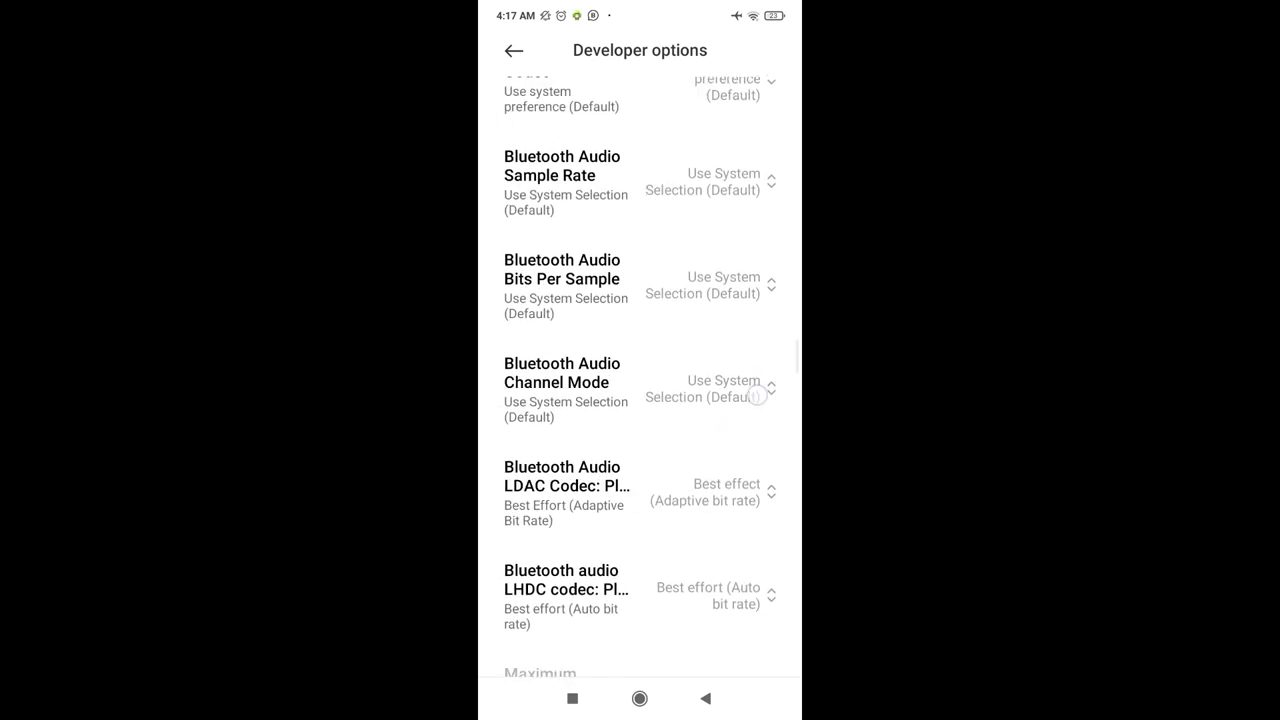
{"action": "scroll", "coordinate": [757, 396], "scroll_direction": "down", "scroll_amount": 5}
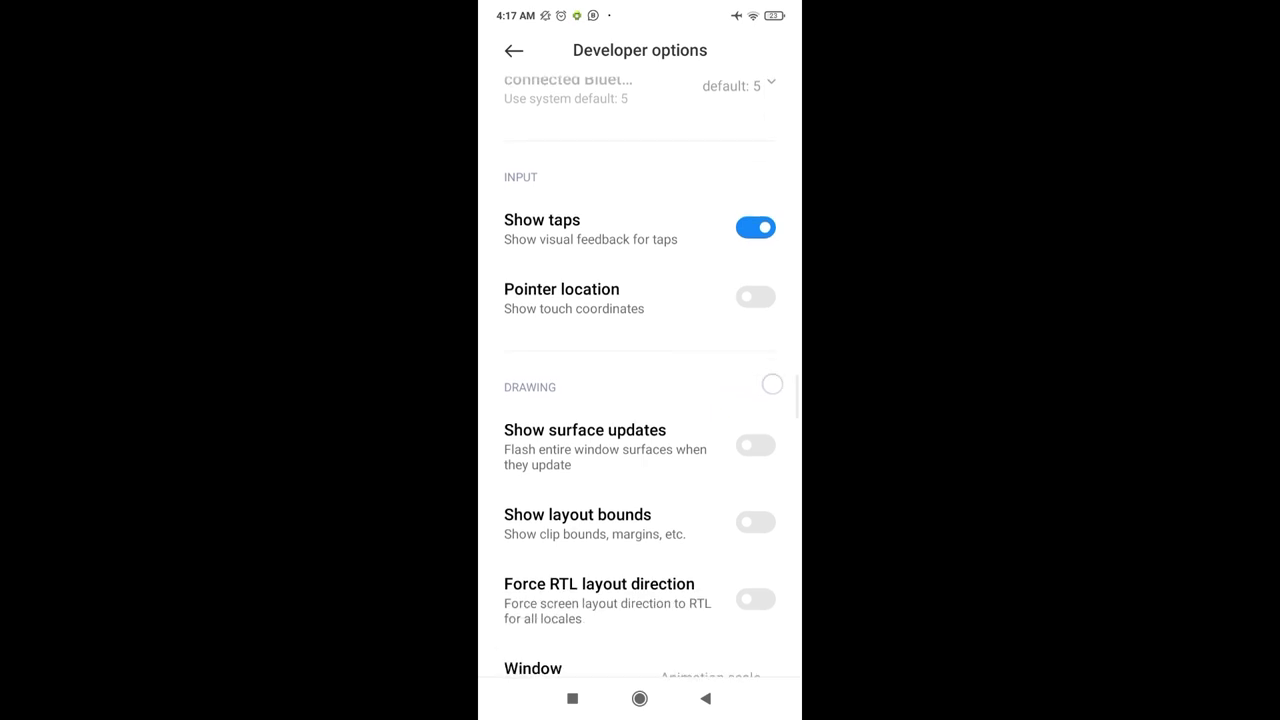
{"action": "scroll", "coordinate": [772, 384], "scroll_direction": "down", "scroll_amount": 2}
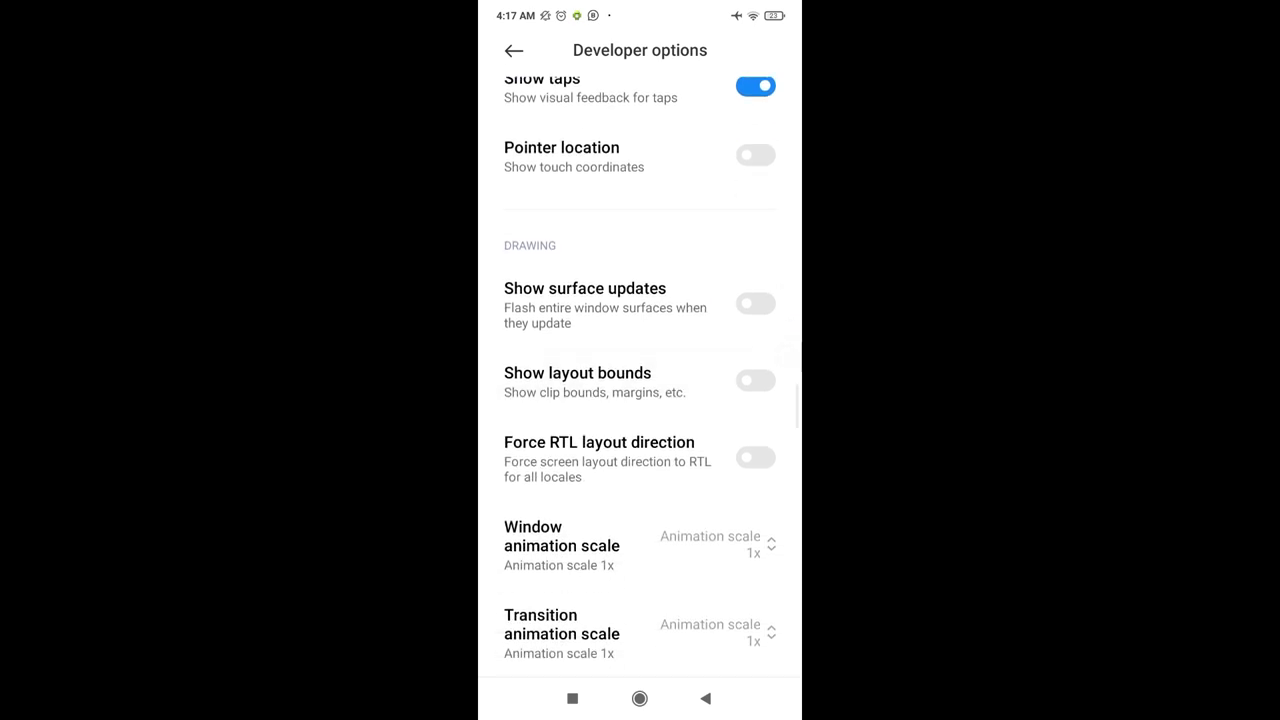
{"action": "scroll", "coordinate": [757, 391], "scroll_direction": "down", "scroll_amount": 1}
{"action": "scroll", "coordinate": [723, 451], "scroll_direction": "down", "scroll_amount": 2}
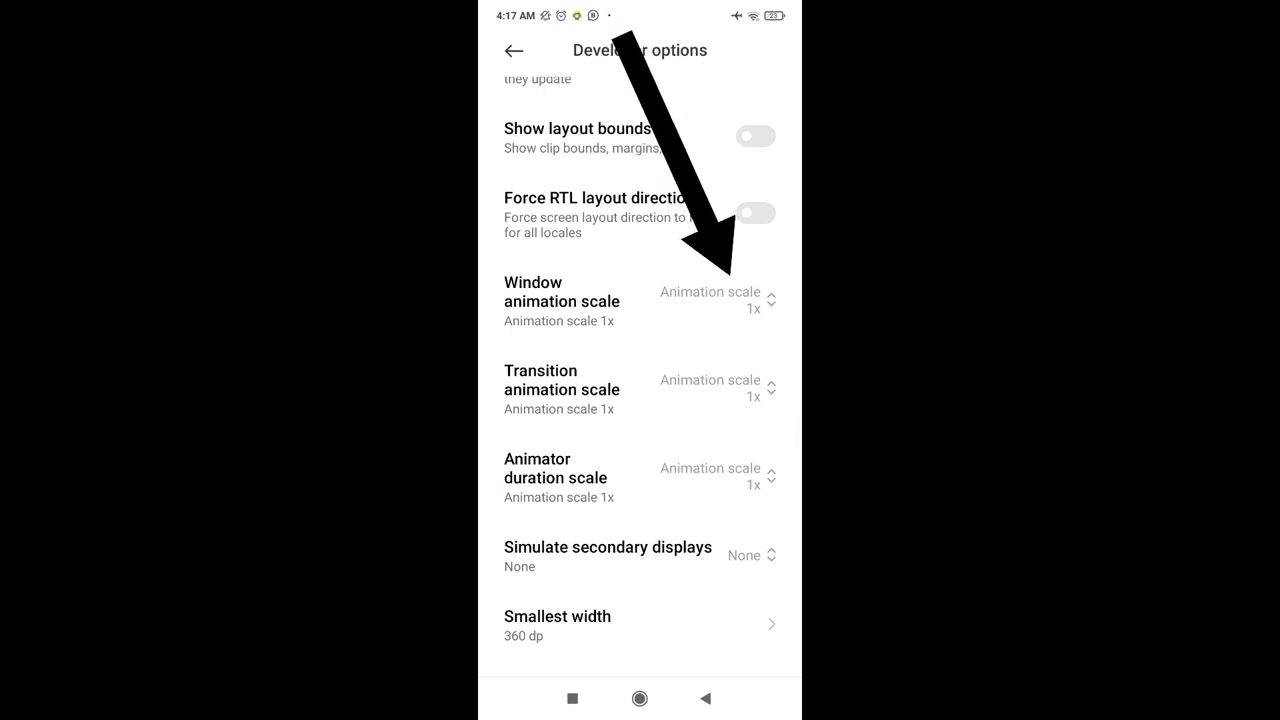
- Change Window animation scale from 1x to Animation off
{"action": "left_click", "coordinate": [730, 298]}
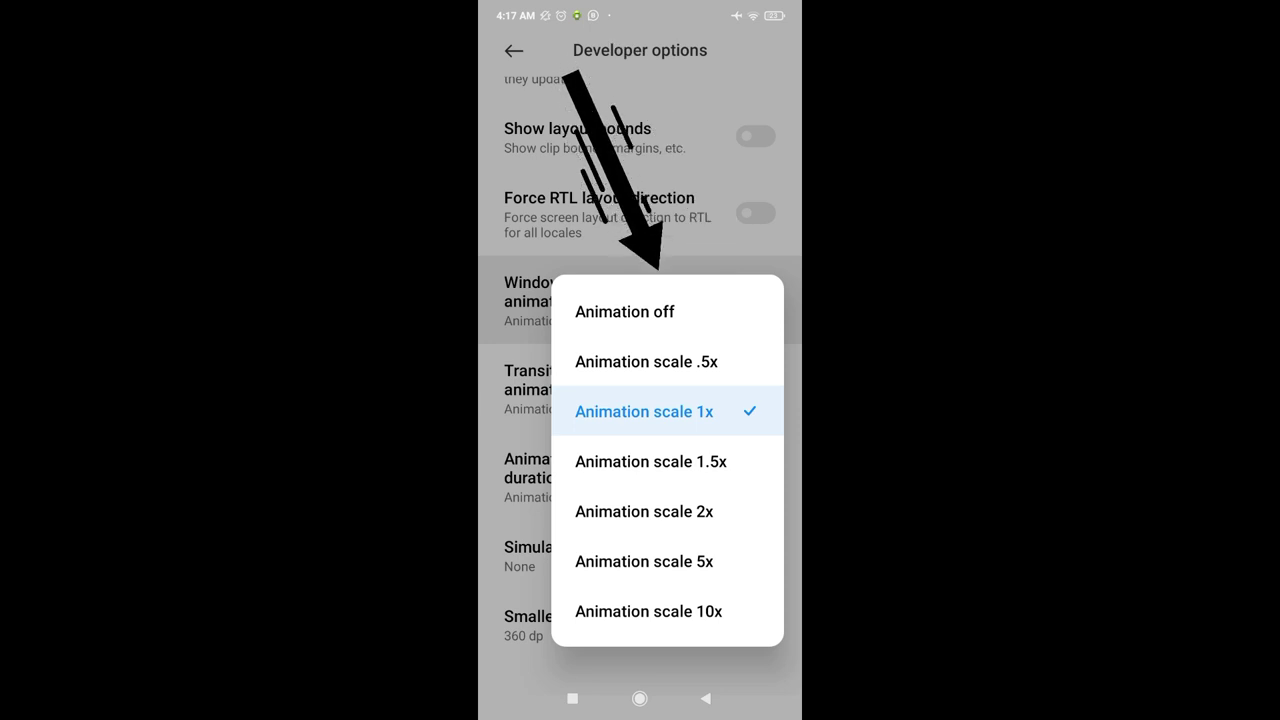
{"action": "left_click", "coordinate": [730, 301]}
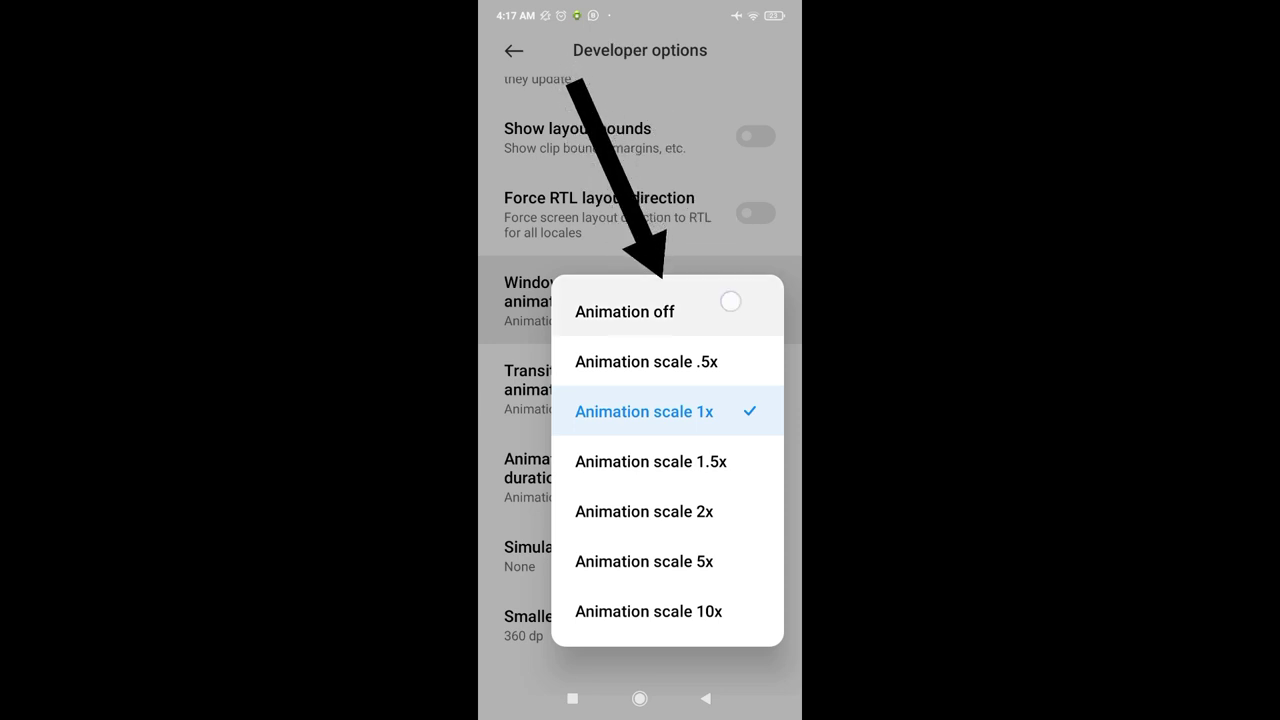